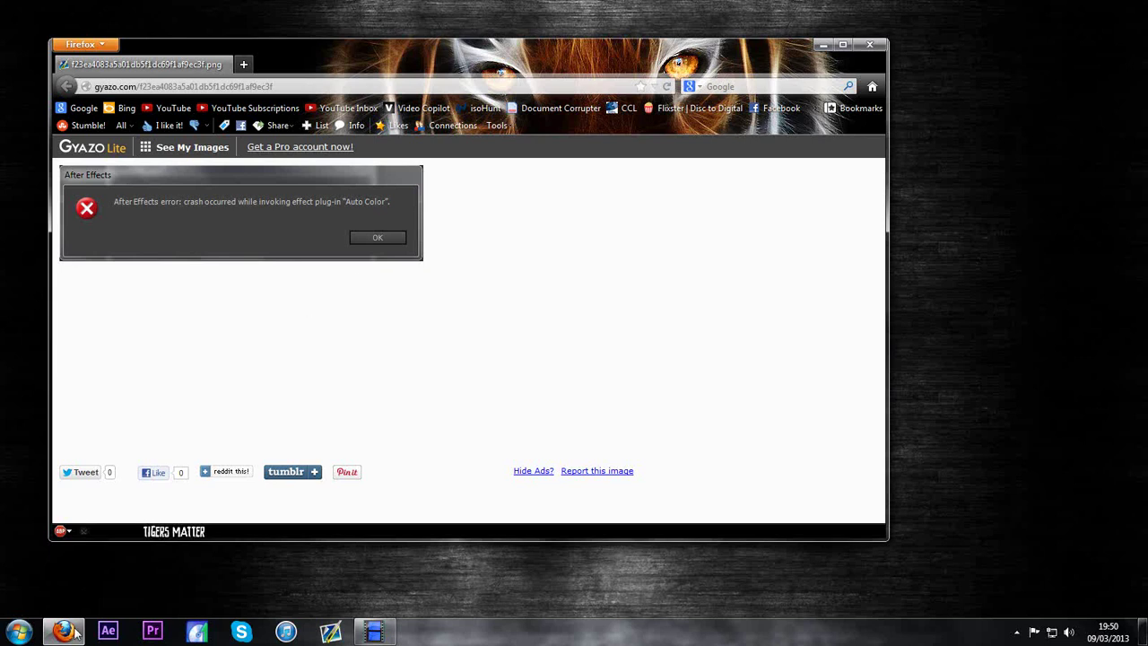
# Browse from Computer to C:\Program Files\Adobe\Adobe After Effects CS6\Support Files\Plug-ins
pyautogui.click(10, 634)
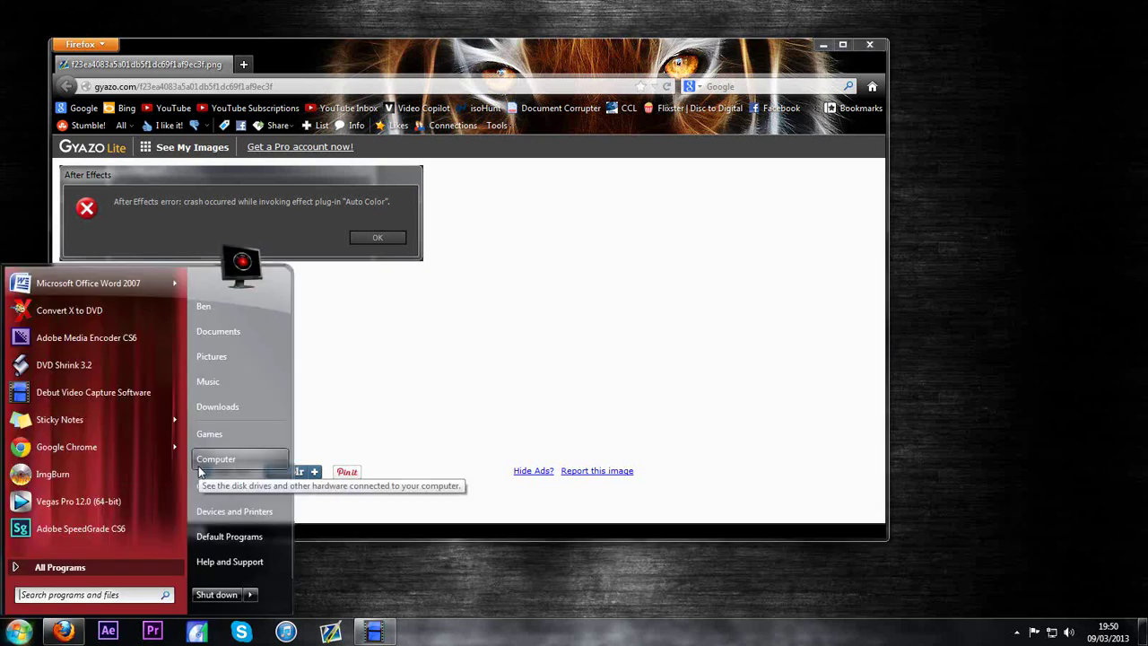
pyautogui.click(199, 462)
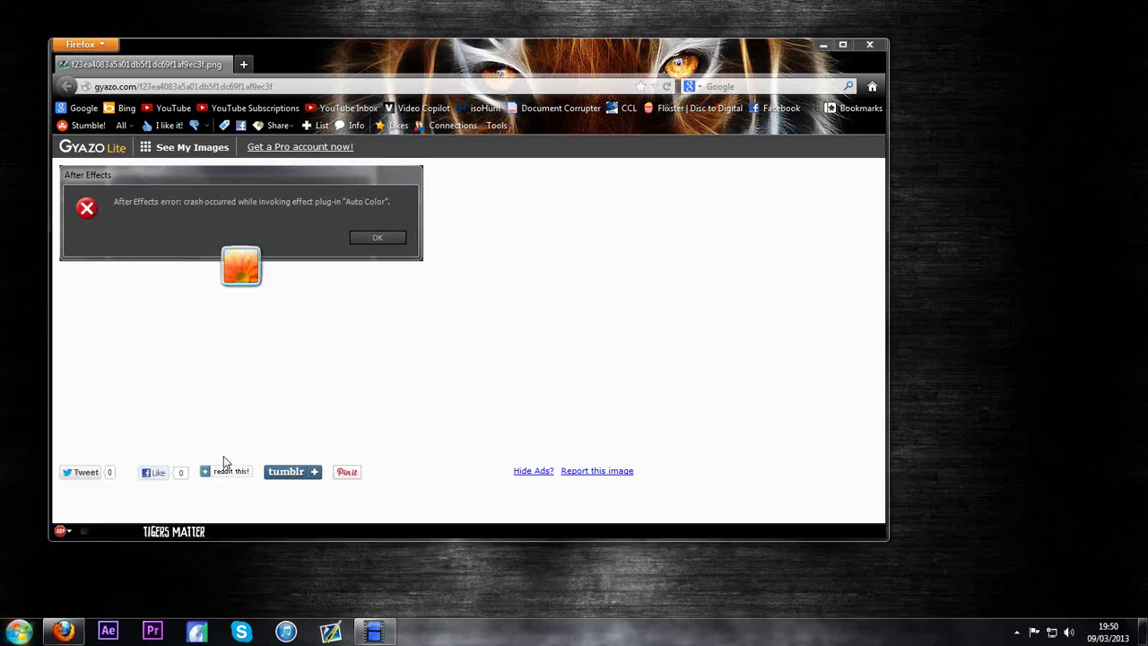
pyautogui.doubleClick(497, 162)
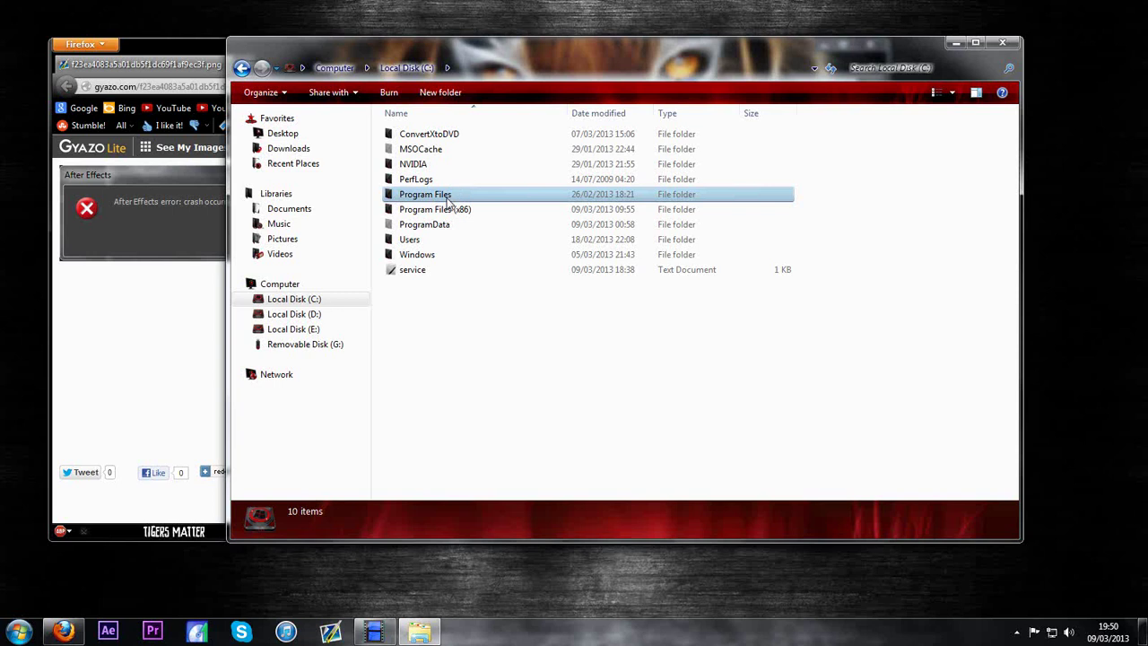
pyautogui.doubleClick(446, 198)
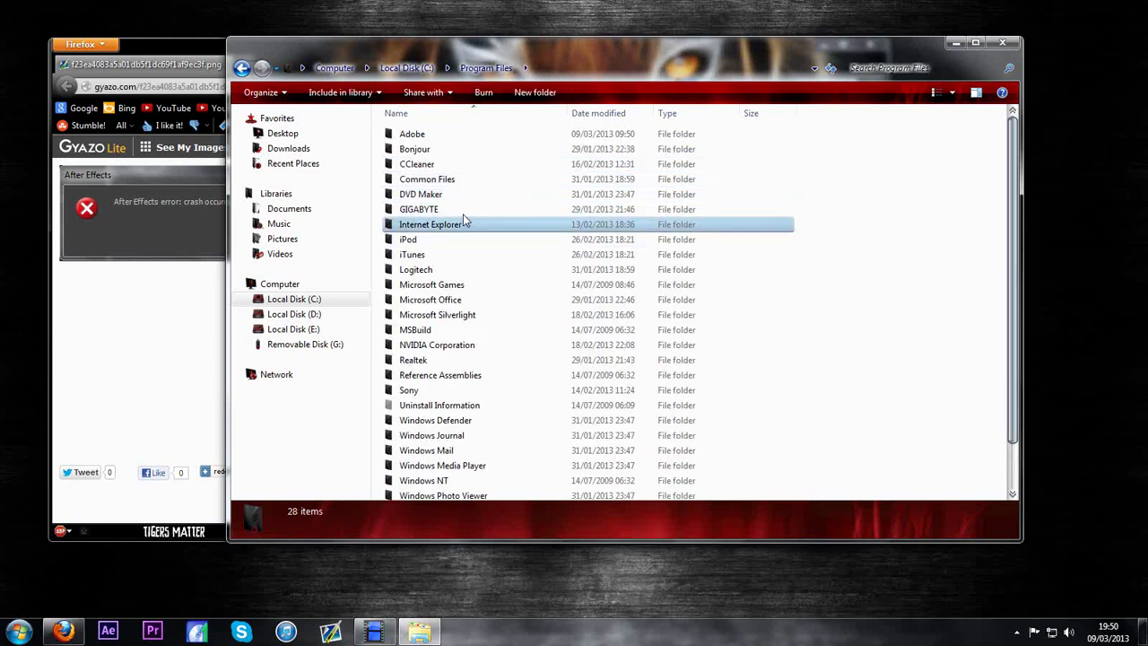
pyautogui.doubleClick(457, 137)
pyautogui.doubleClick(457, 149)
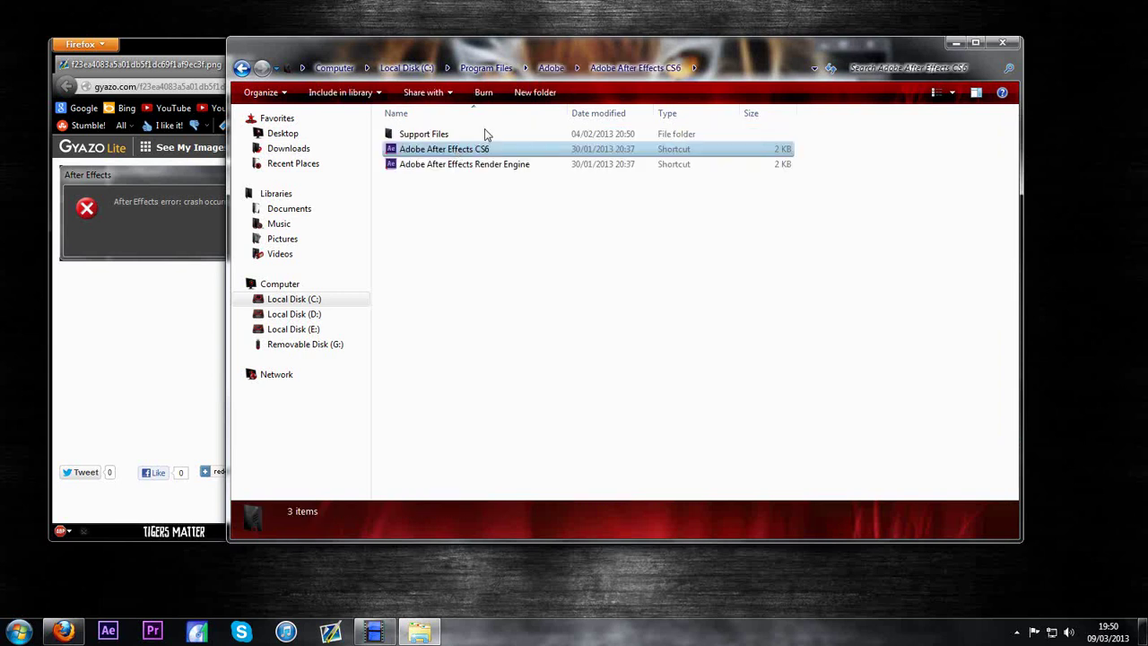
pyautogui.doubleClick(433, 134)
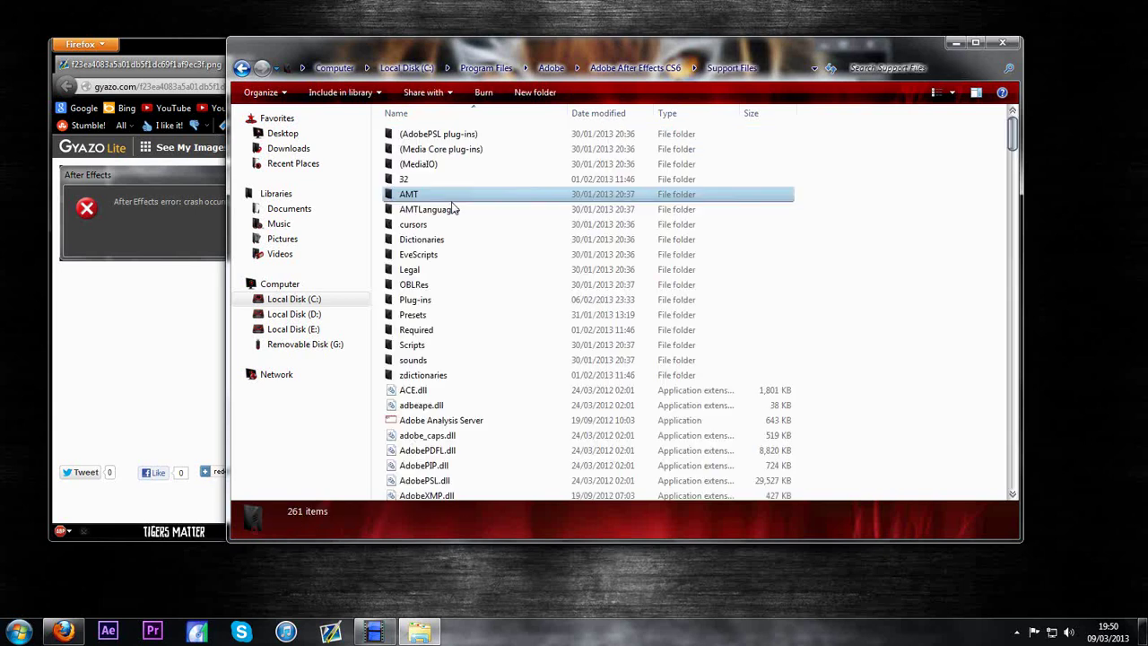
pyautogui.doubleClick(425, 301)
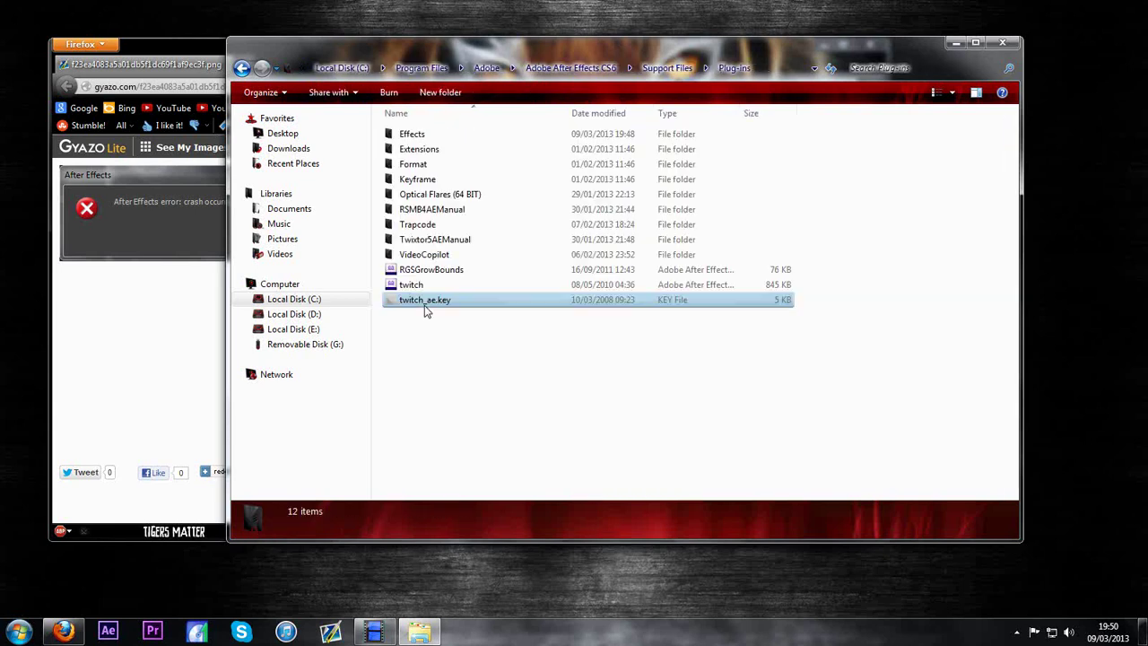
# Open the Effects folder and select the AutoColor plug-in file
pyautogui.doubleClick(439, 142)
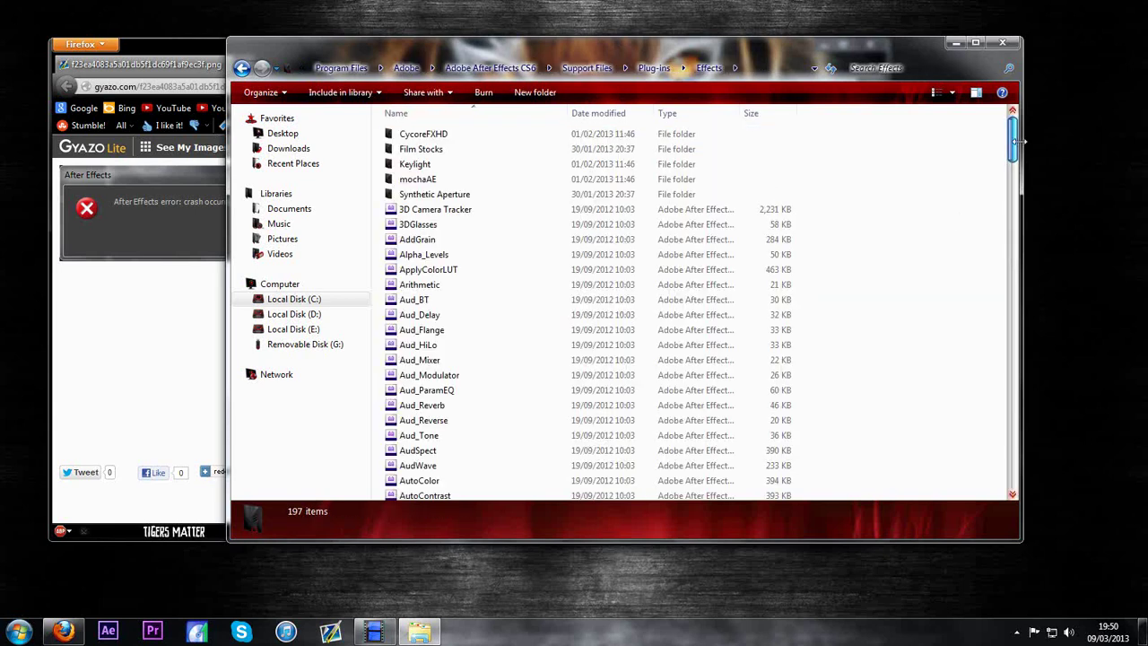
pyautogui.moveTo(1014, 140)
pyautogui.mouseDown()
pyautogui.moveTo(1021, 310)
pyautogui.moveTo(1019, 128)
pyautogui.mouseUp()
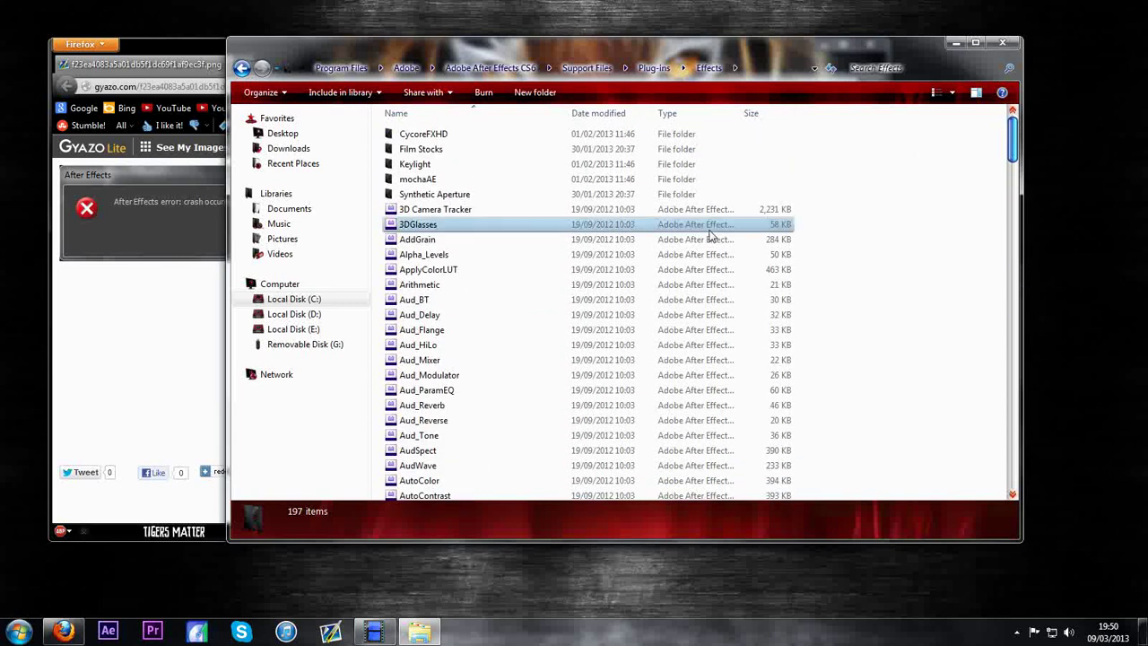
pyautogui.click(549, 420)
pyautogui.scroll(-2, 549, 418)
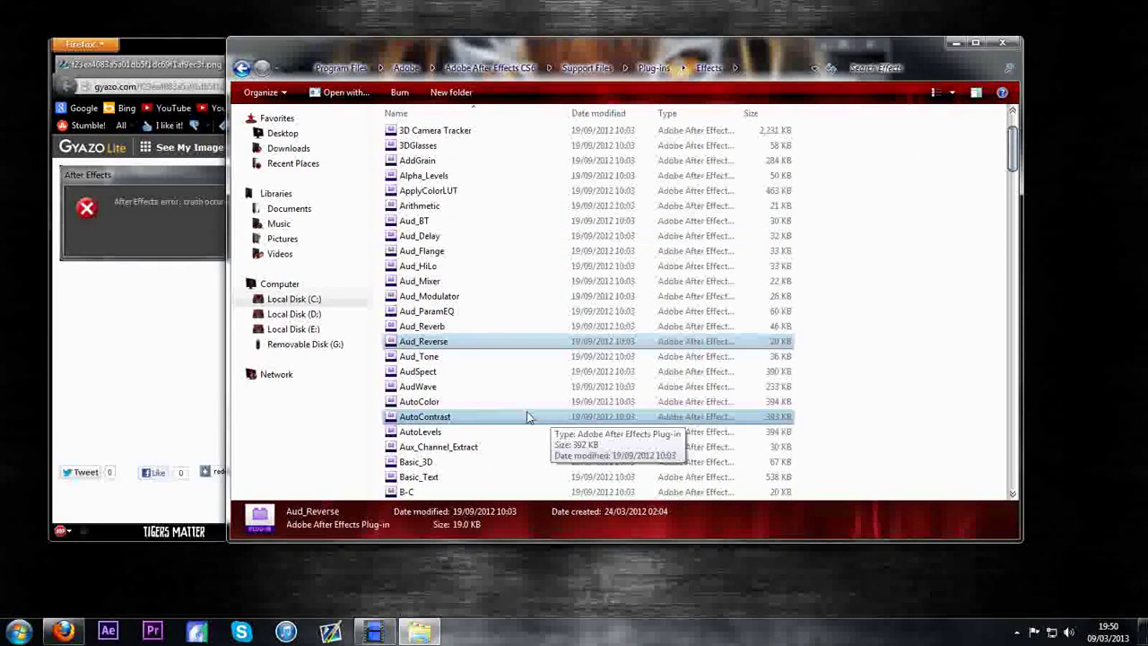
pyautogui.click(432, 404)
pyautogui.hotkey('alt', 'Tab')
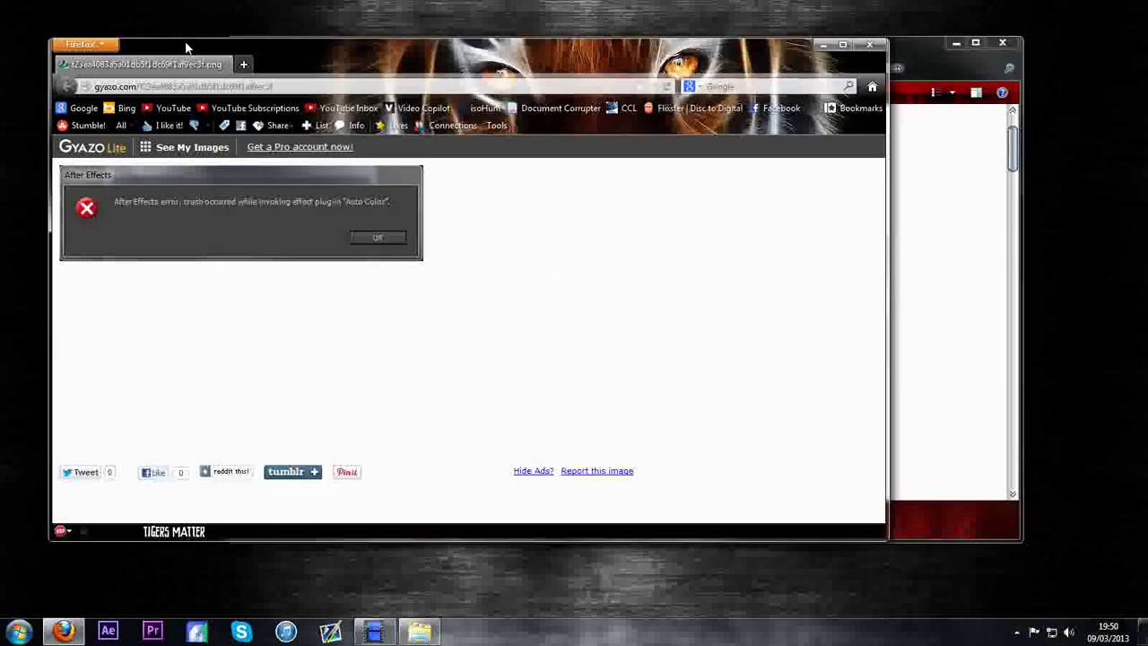
pyautogui.click(823, 45)
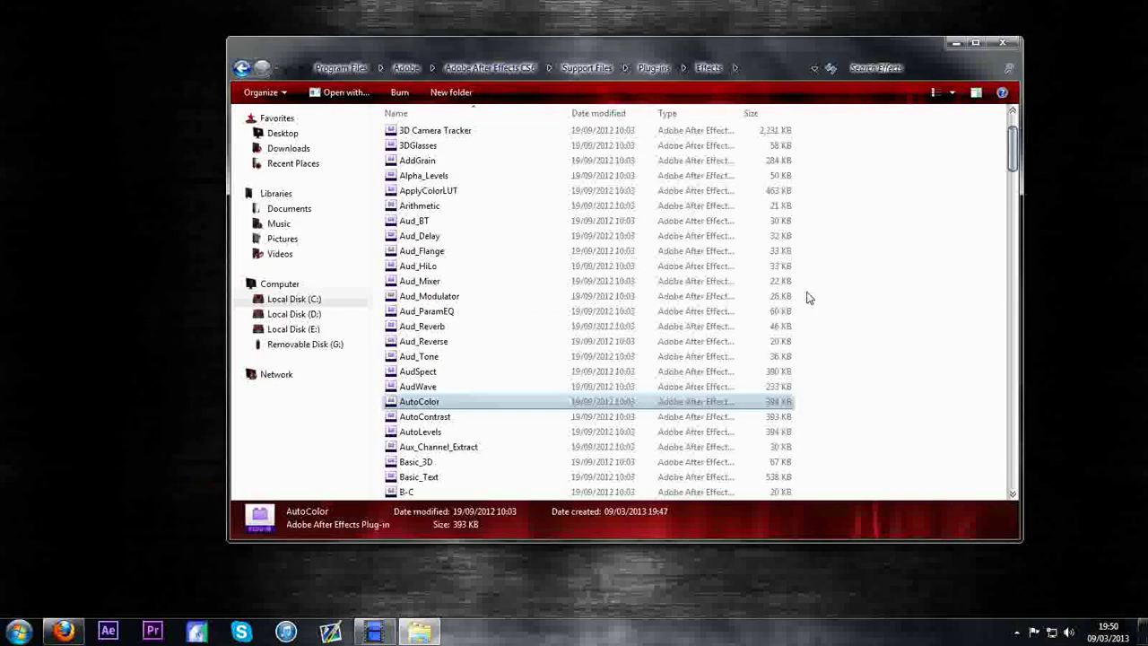
pyautogui.click(497, 419)
pyautogui.click(469, 402)
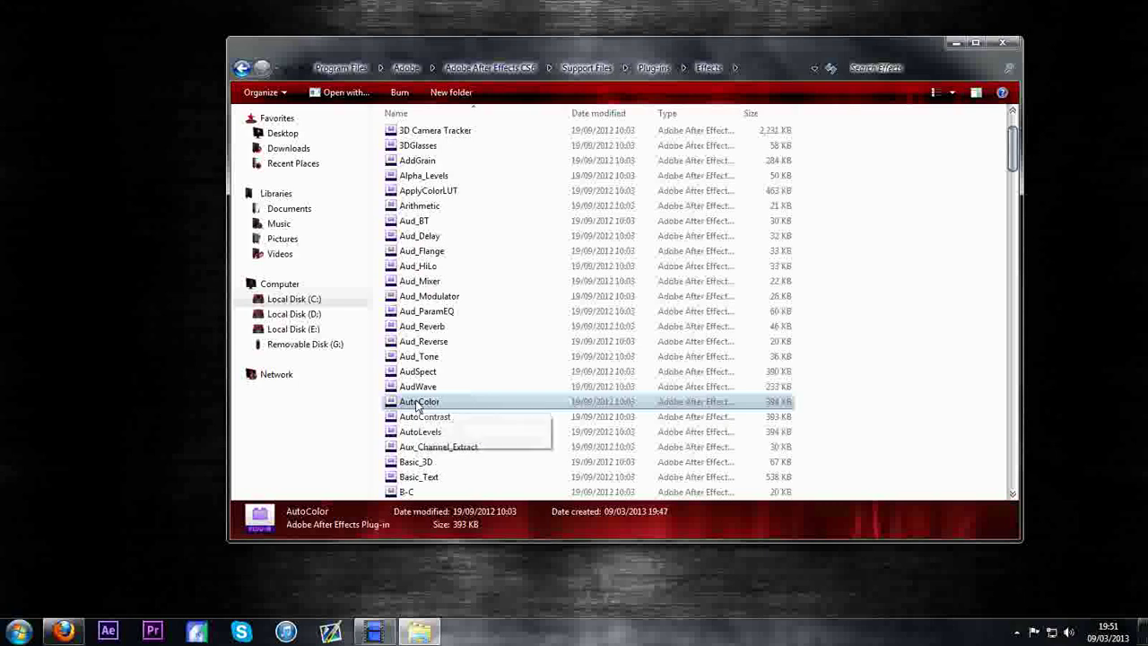
# Copy AutoColor and paste a backup of it onto the desktop
pyautogui.rightClick(414, 404)
pyautogui.click(452, 315)
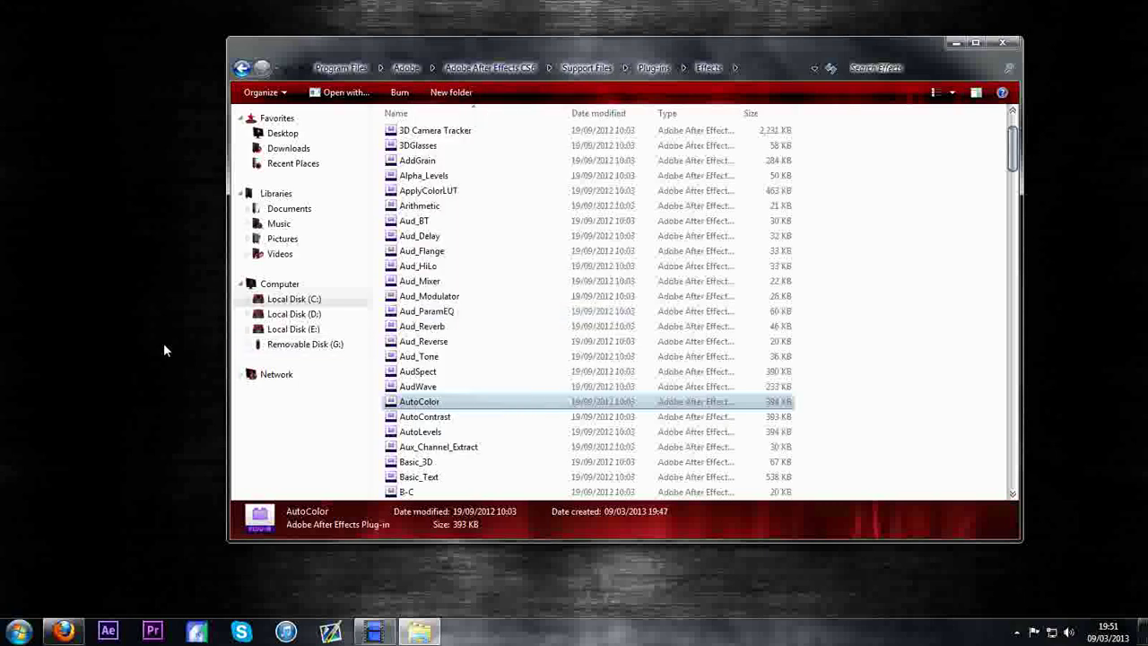
pyautogui.rightClick(111, 239)
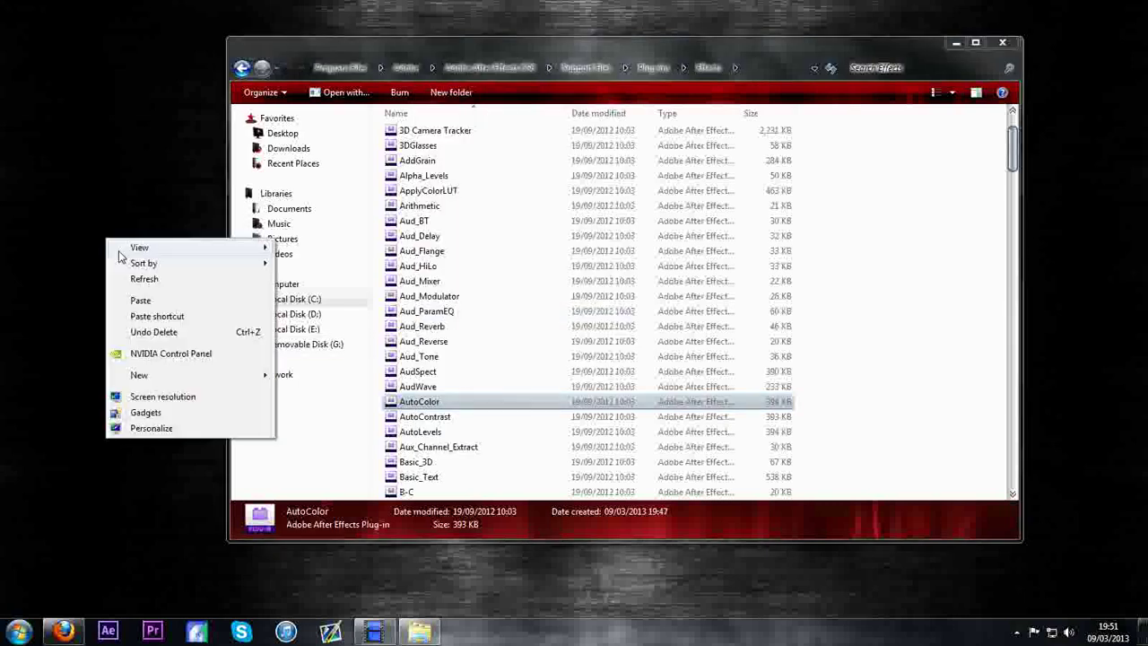
pyautogui.click(142, 302)
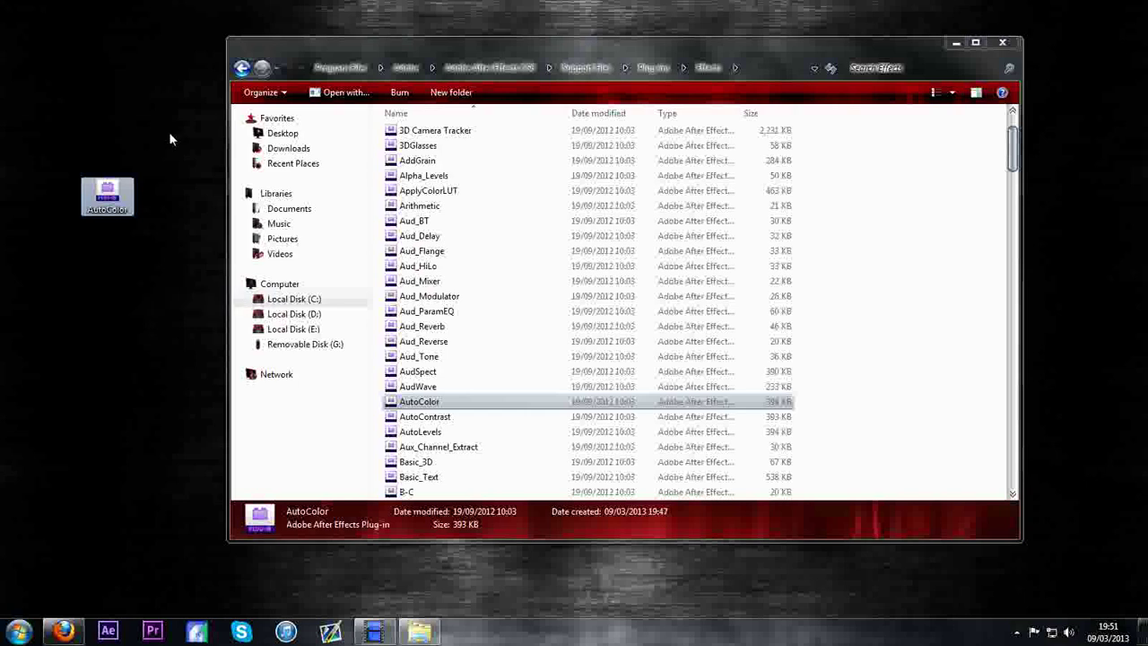
pyautogui.moveTo(111, 199); pyautogui.dragTo(75, 292)
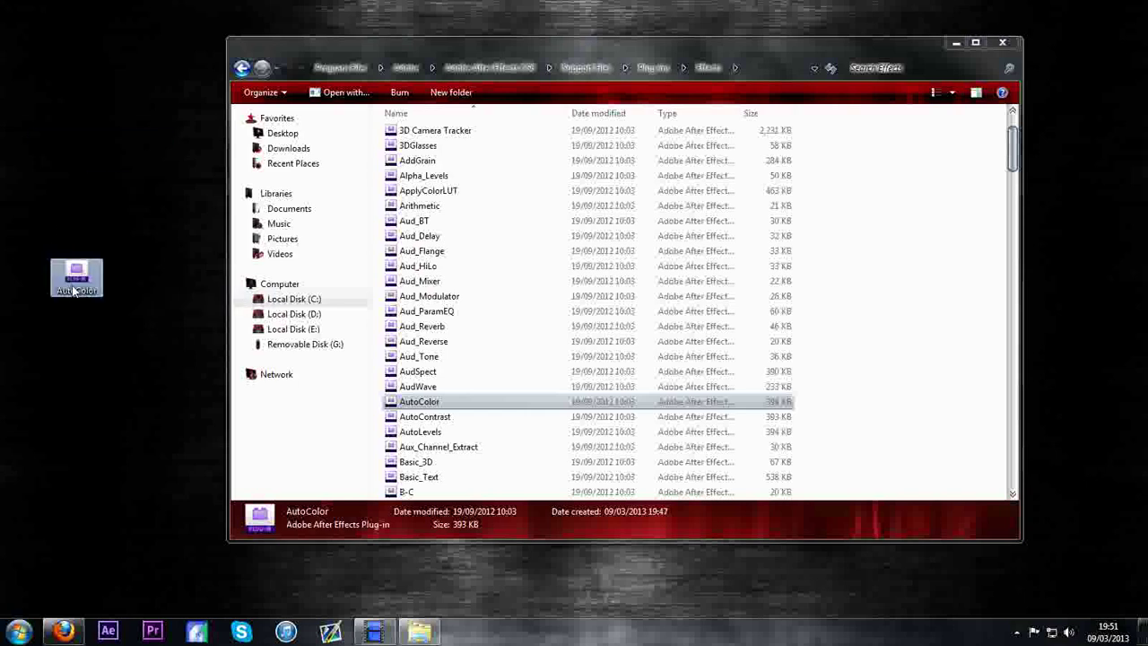
# Delete AutoColor from the Effects folder, confirming the prompt with Yes
pyautogui.click(449, 433)
pyautogui.click(494, 403)
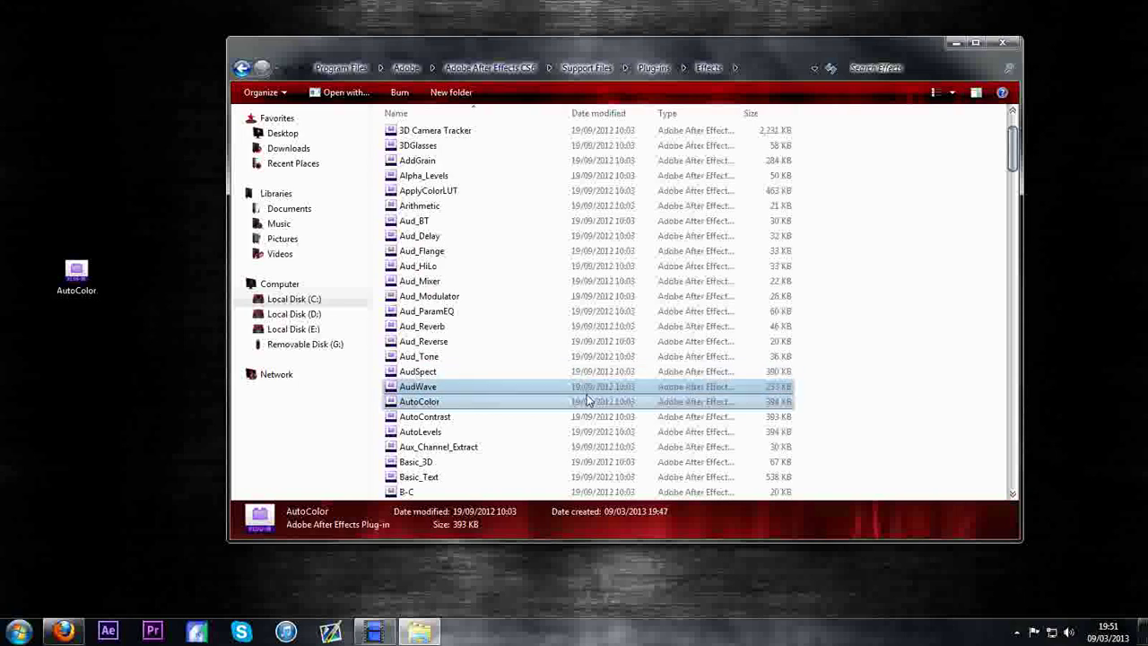
pyautogui.rightClick(413, 406)
pyautogui.click(446, 358)
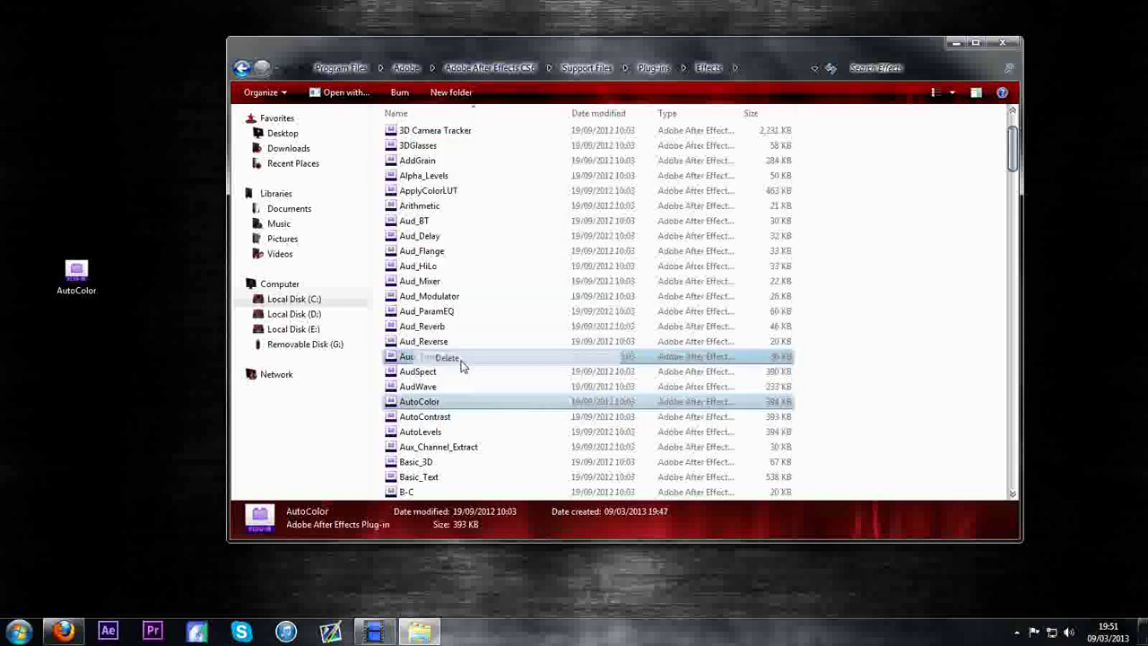
pyautogui.click(642, 381)
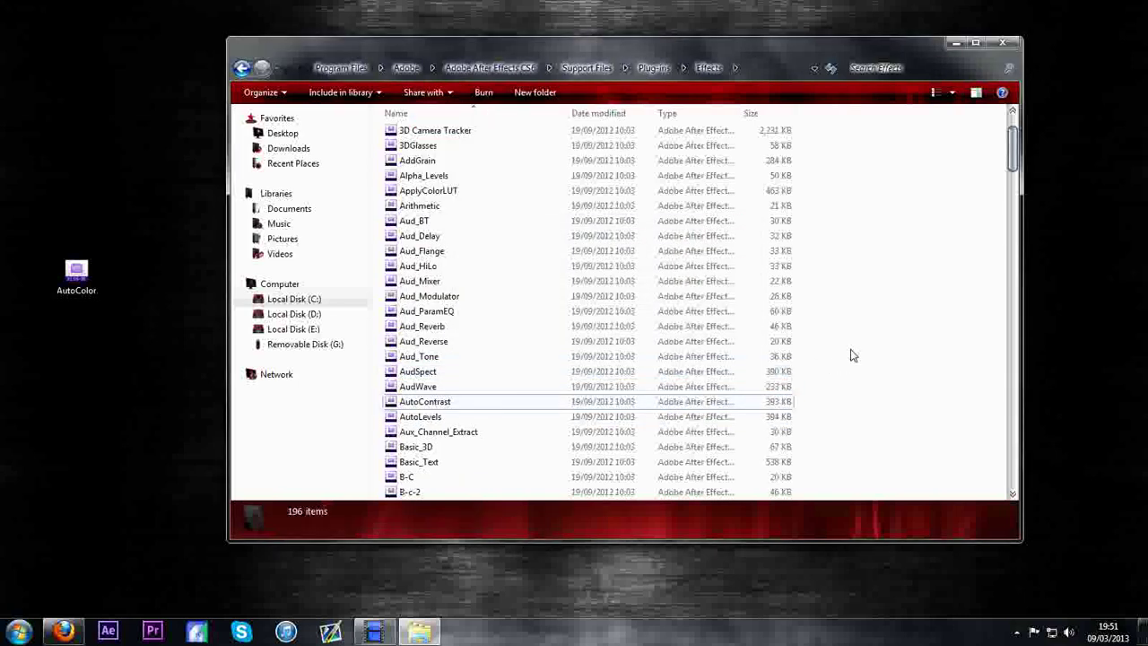
pyautogui.moveTo(853, 285); pyautogui.dragTo(453, 474)
pyautogui.click(938, 349)
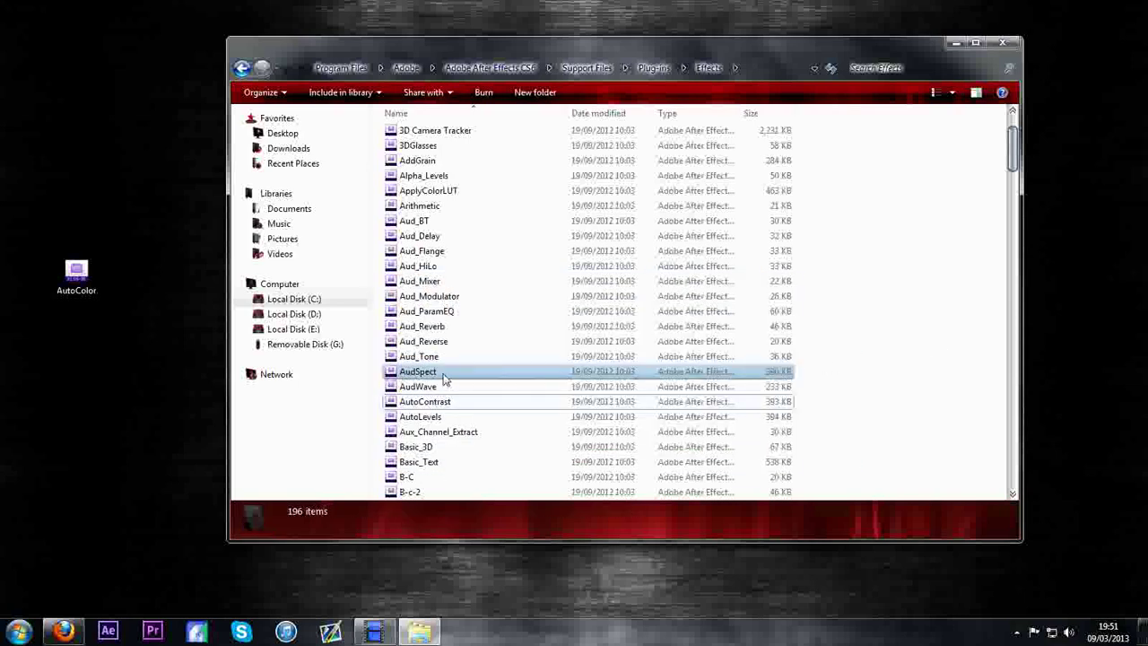
# Open the recent OCE project from the After Effects taskbar list and dismiss the missing Auto Color alert
pyautogui.rightClick(107, 632)
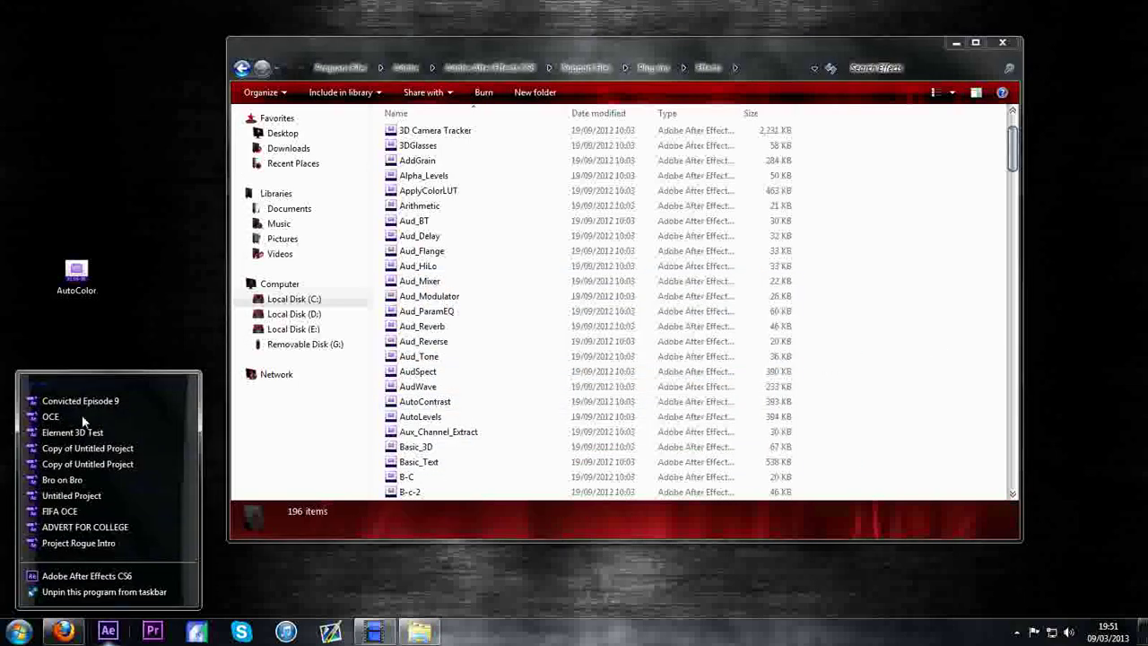
pyautogui.click(77, 418)
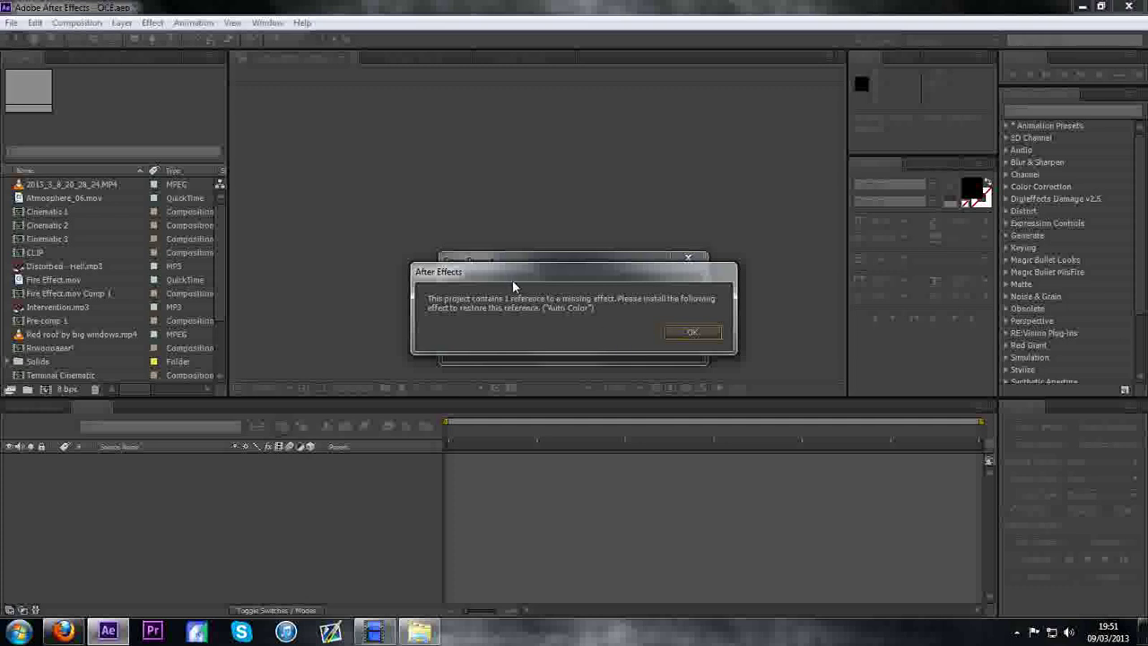
pyautogui.click(685, 332)
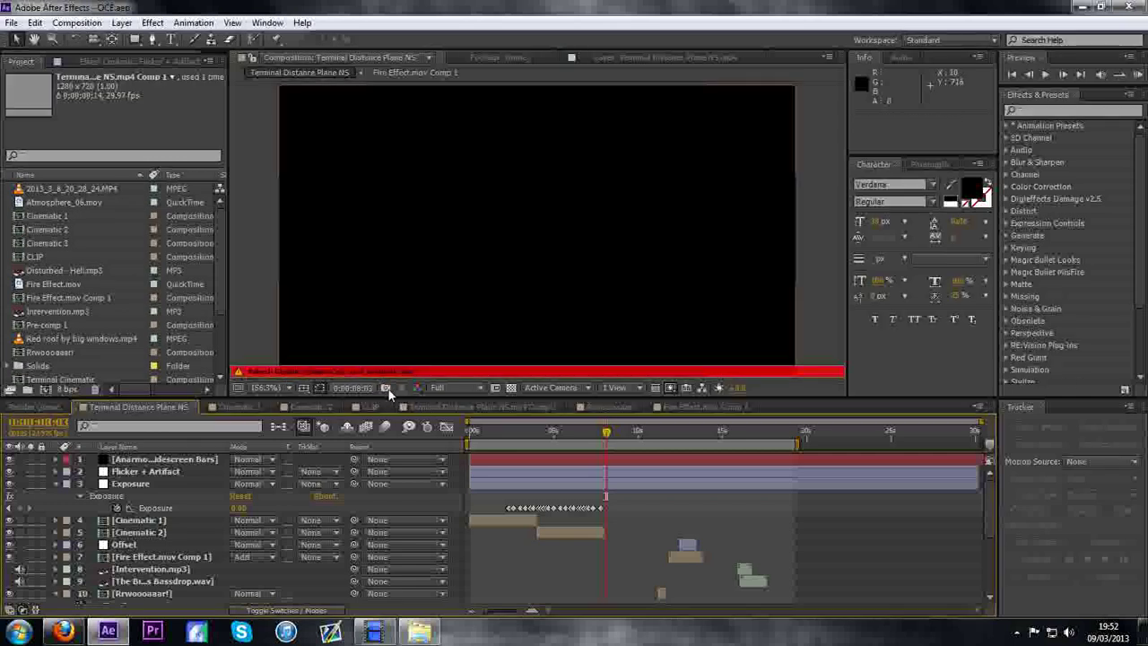
# Remove Missing: Auto Color from the Flicker + Artifact layer's effects and save with Ctrl+S
pyautogui.click(166, 471)
pyautogui.click(116, 61)
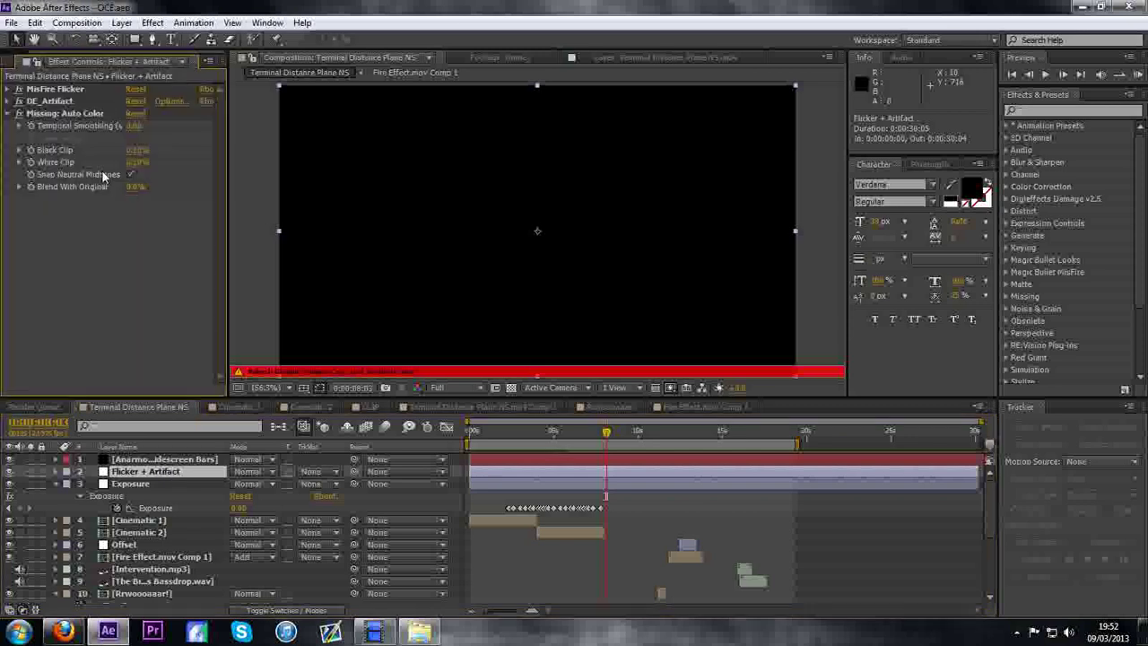
pyautogui.click(76, 113)
pyautogui.press('Delete')
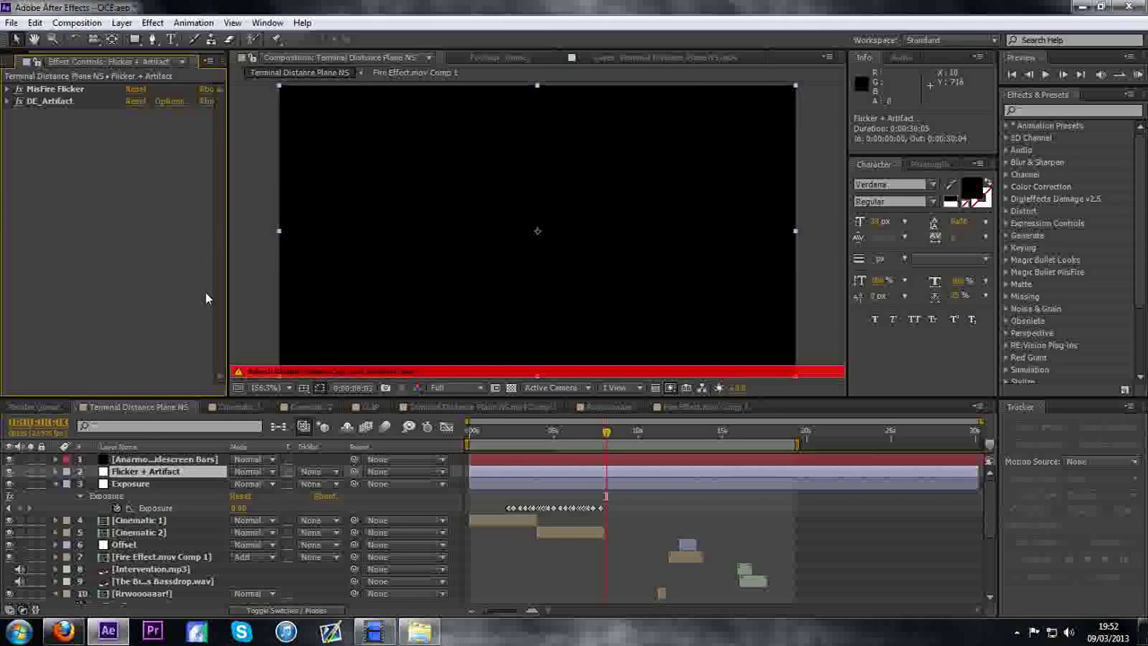
pyautogui.hotkey('ctrl', 's')
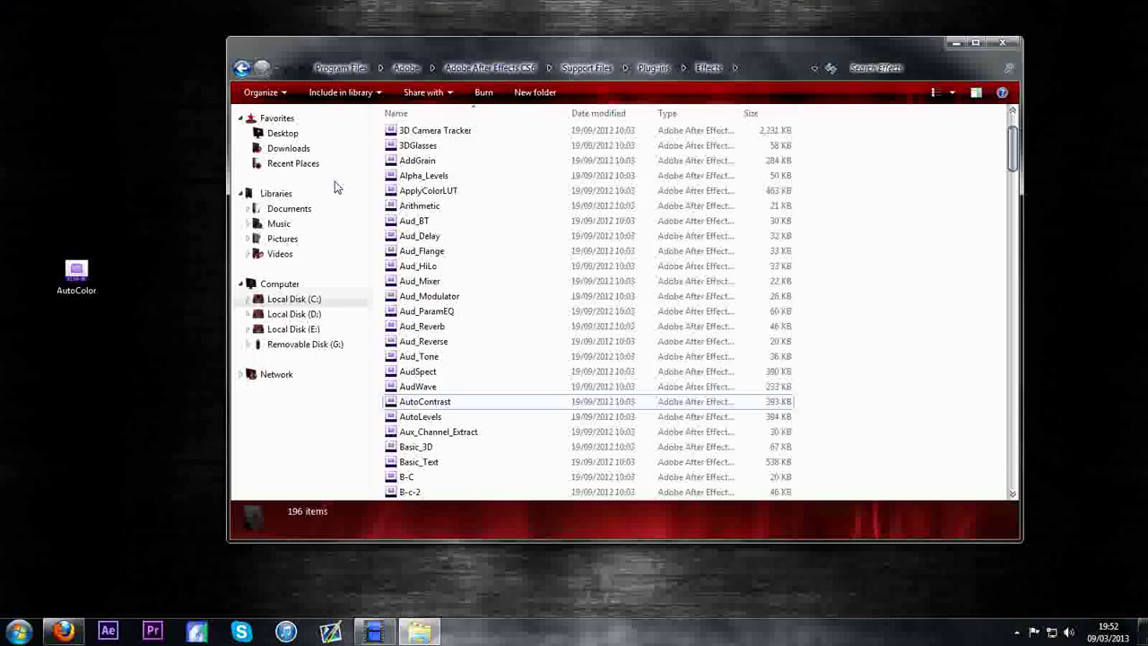
# Move AutoColor from the desktop back into the Effects folder with admin permission, then close Explorer
pyautogui.moveTo(120, 215); pyautogui.dragTo(60, 338)
pyautogui.moveTo(72, 280); pyautogui.dragTo(553, 323)
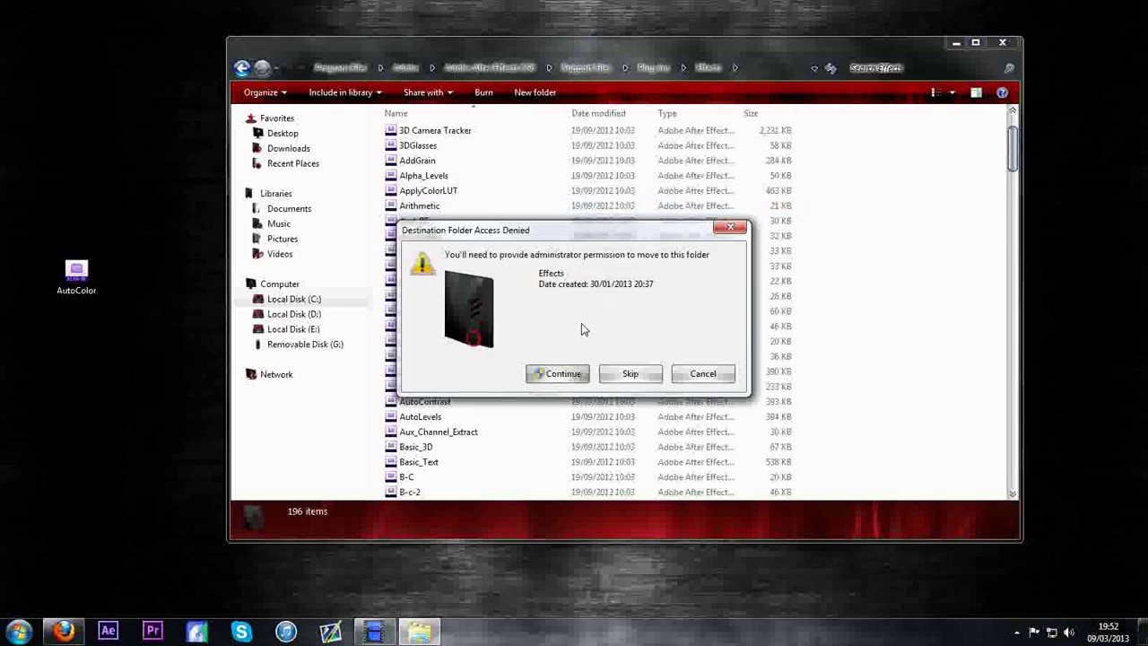
pyautogui.click(560, 375)
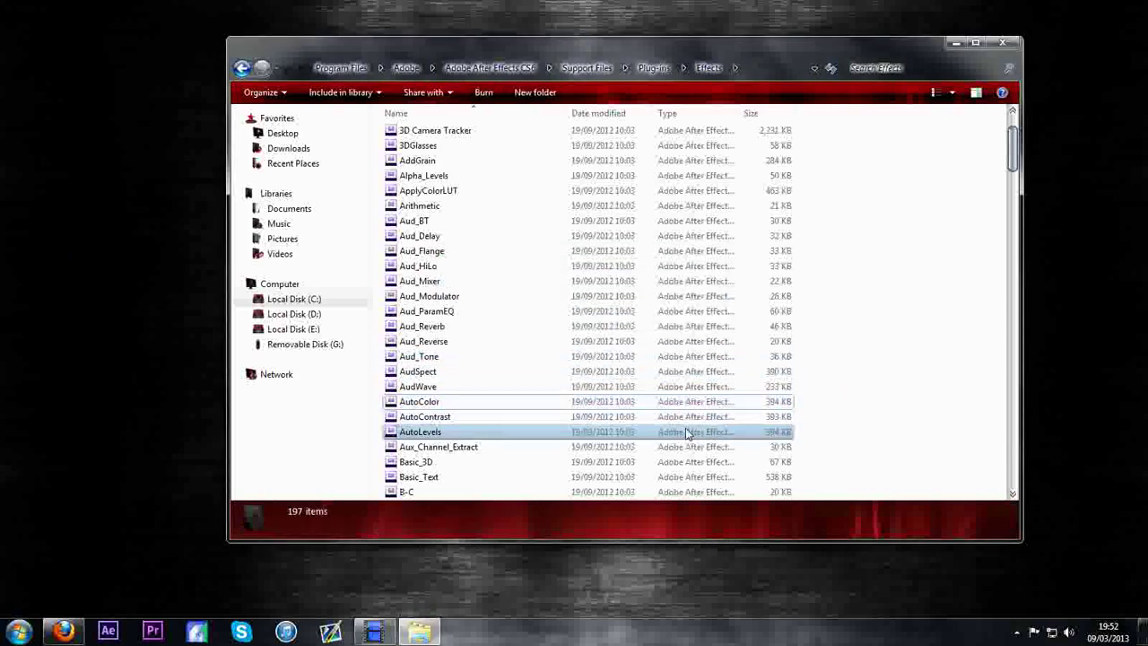
pyautogui.moveTo(830, 367); pyautogui.dragTo(853, 379)
pyautogui.click(853, 380)
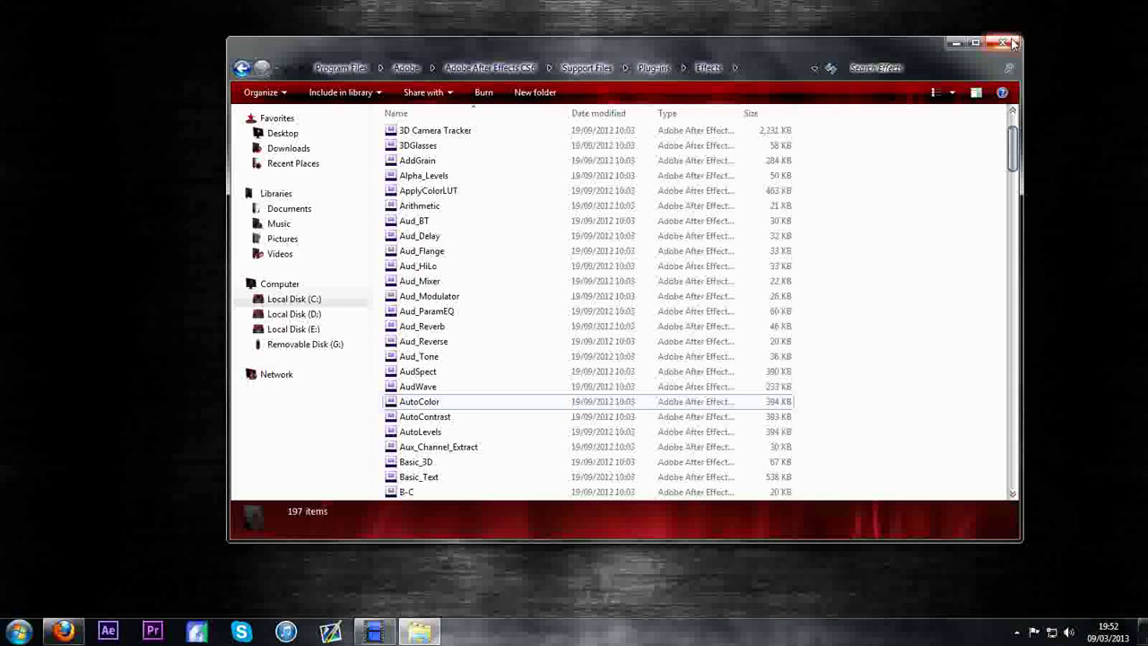
pyautogui.click(1005, 42)
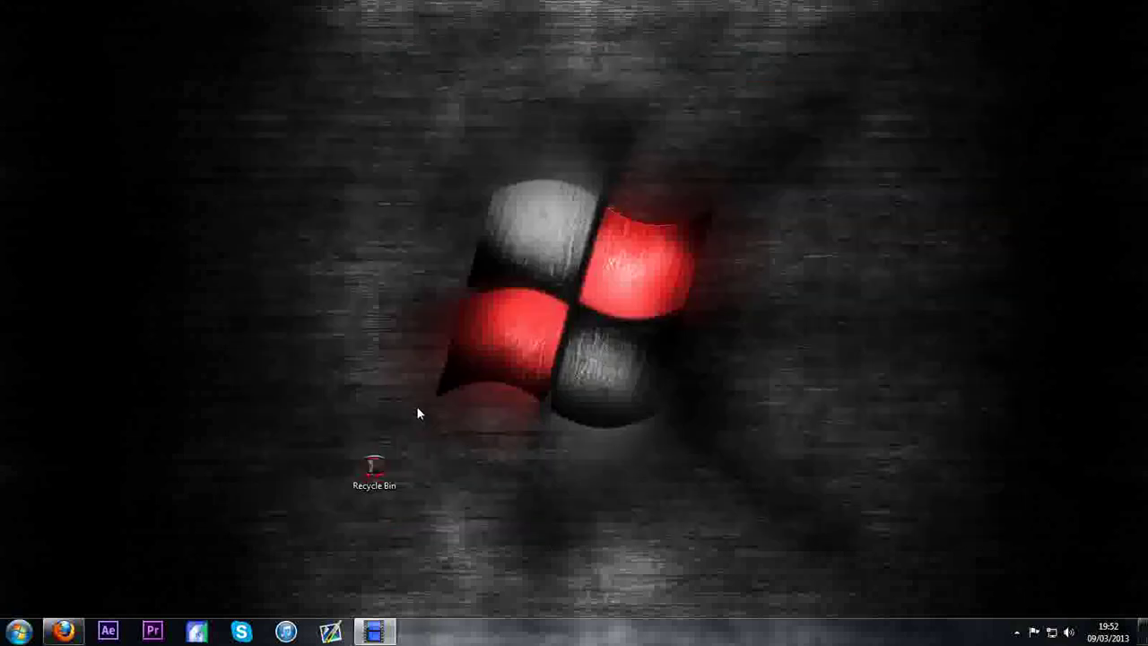
# Reopen the OCE project from the After Effects taskbar list of recent projects
pyautogui.rightClick(113, 631)
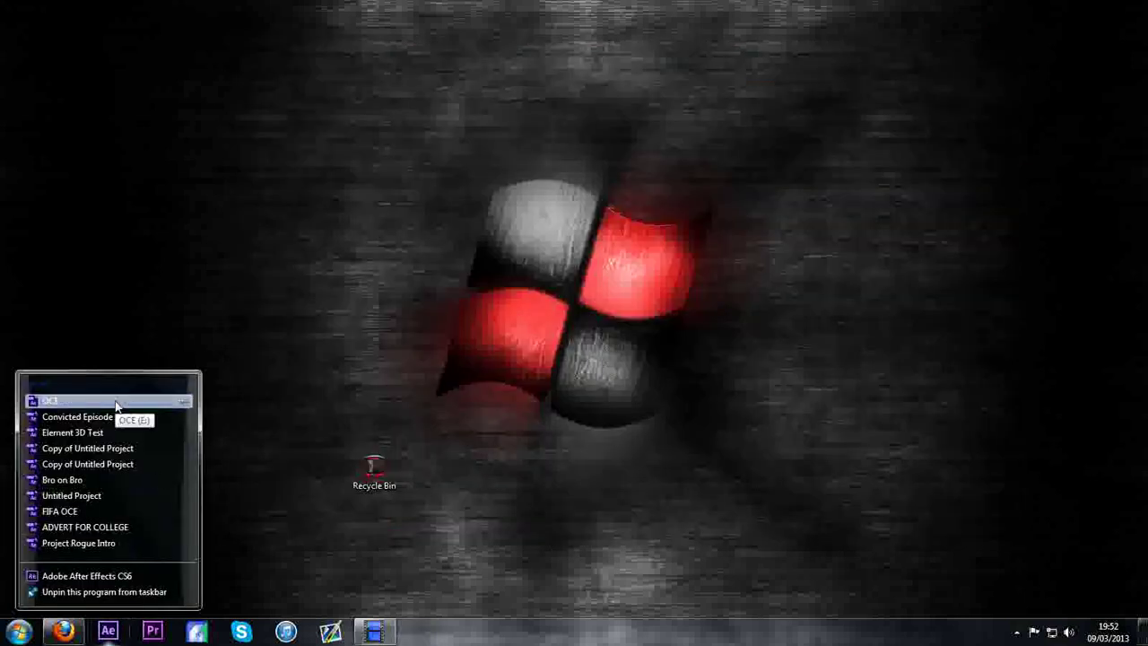
pyautogui.click(115, 400)
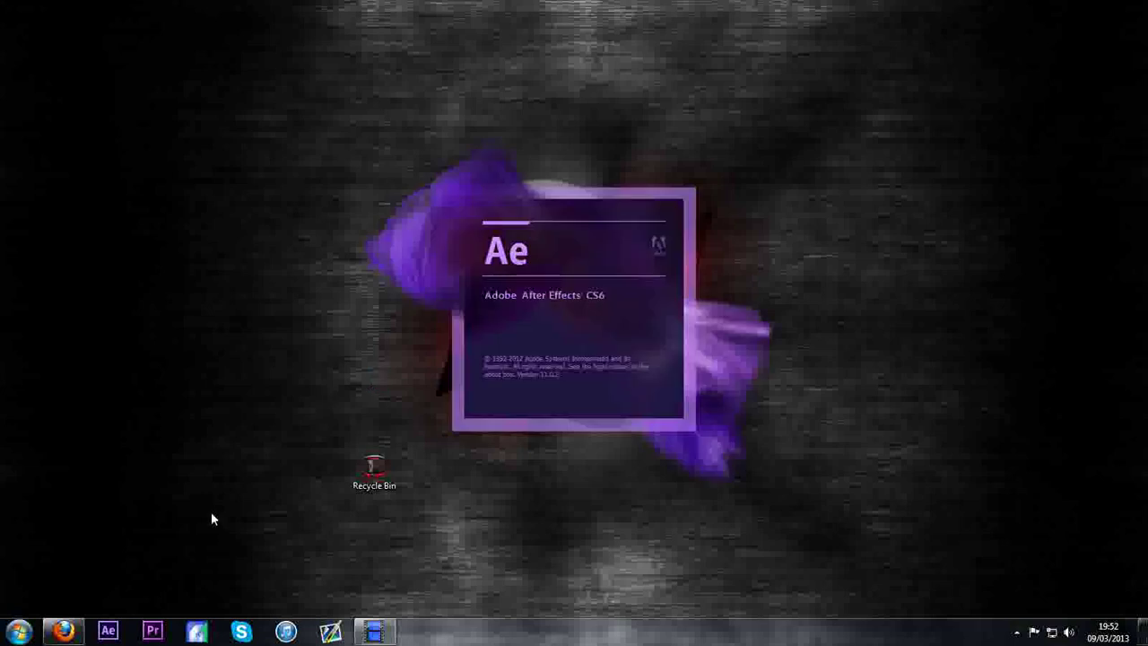
pyautogui.click(63, 631)
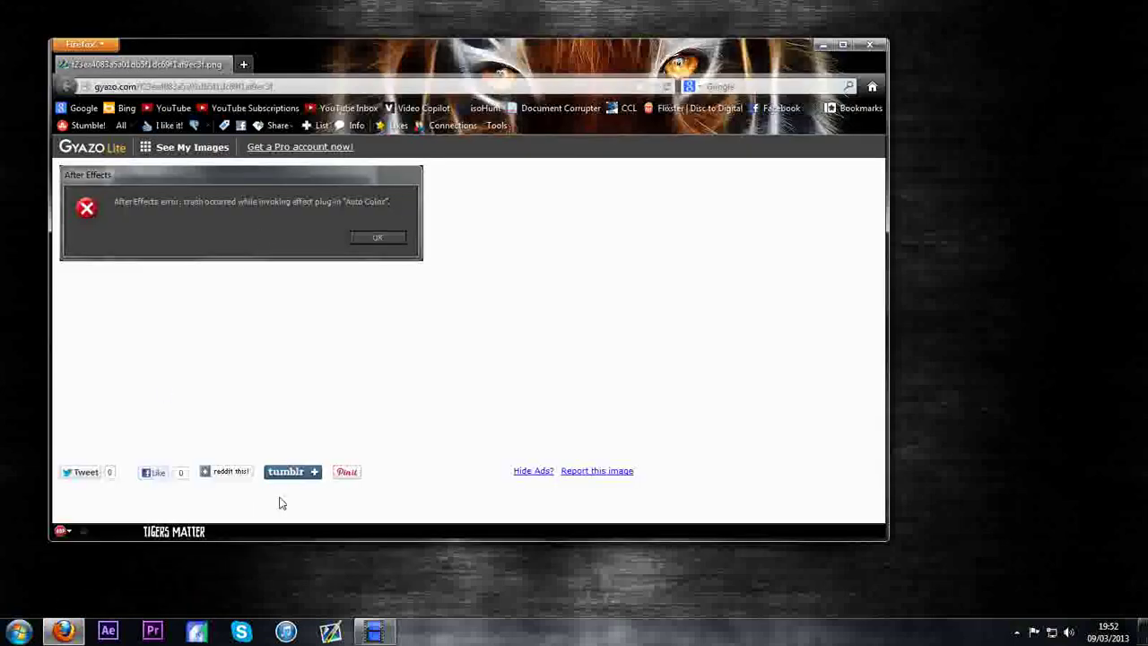
pyautogui.click(869, 44)
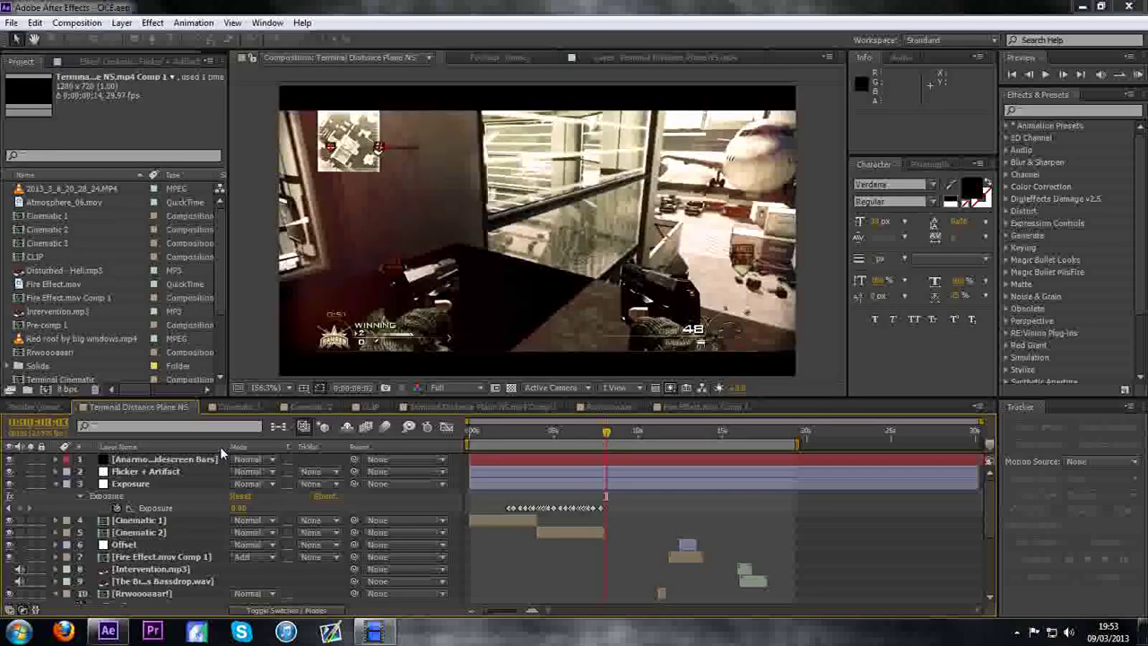
# Check the Flicker + Artifact layer's remaining effects, then close After Effects
pyautogui.click(188, 473)
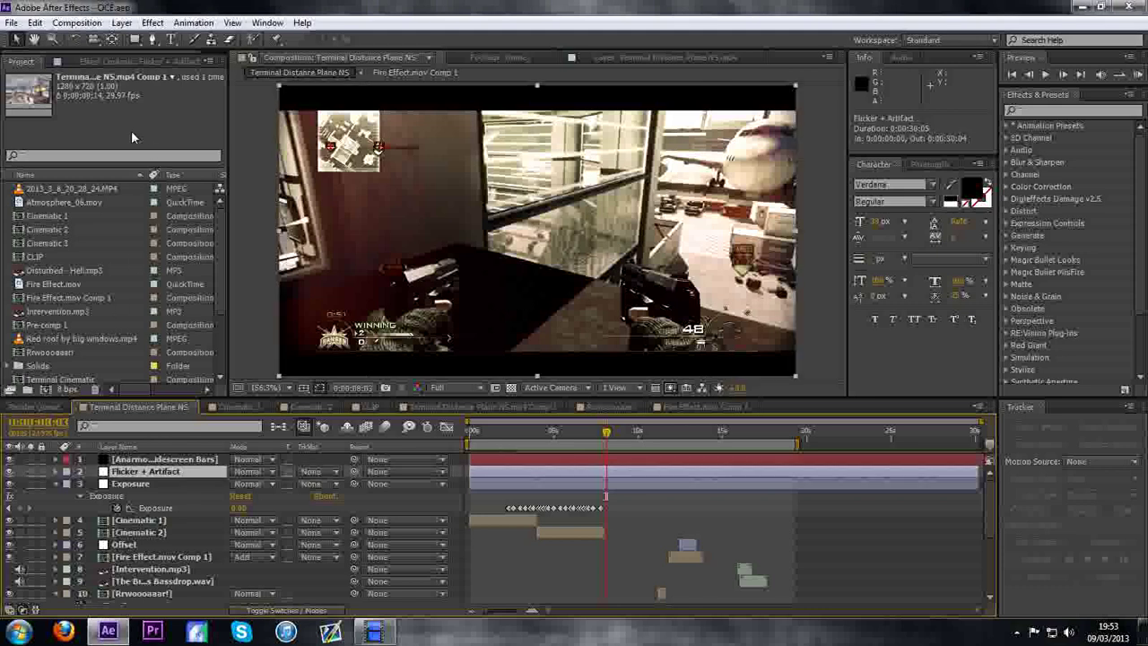
pyautogui.click(139, 61)
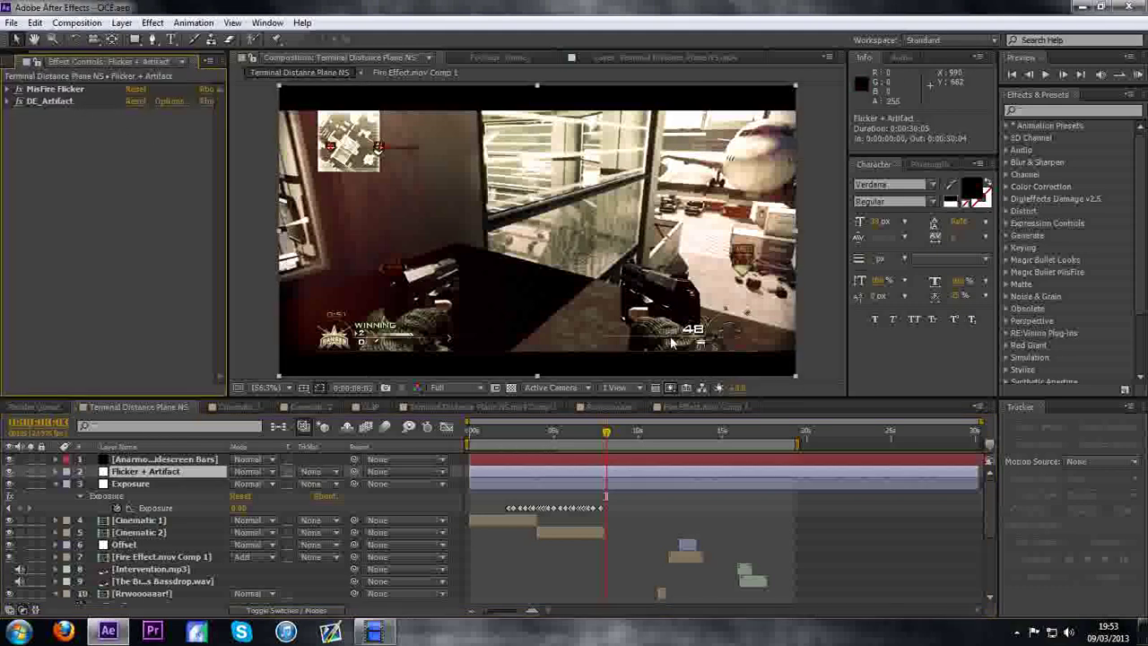
pyautogui.click(134, 411)
pyautogui.click(1128, 6)
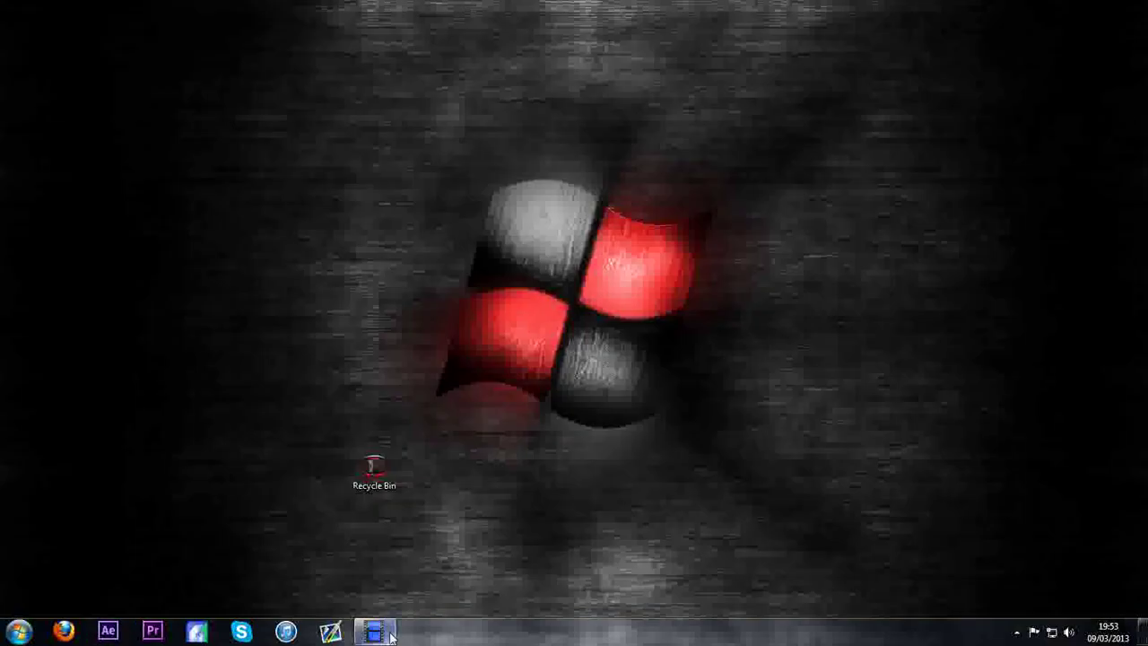
pyautogui.click(375, 632)
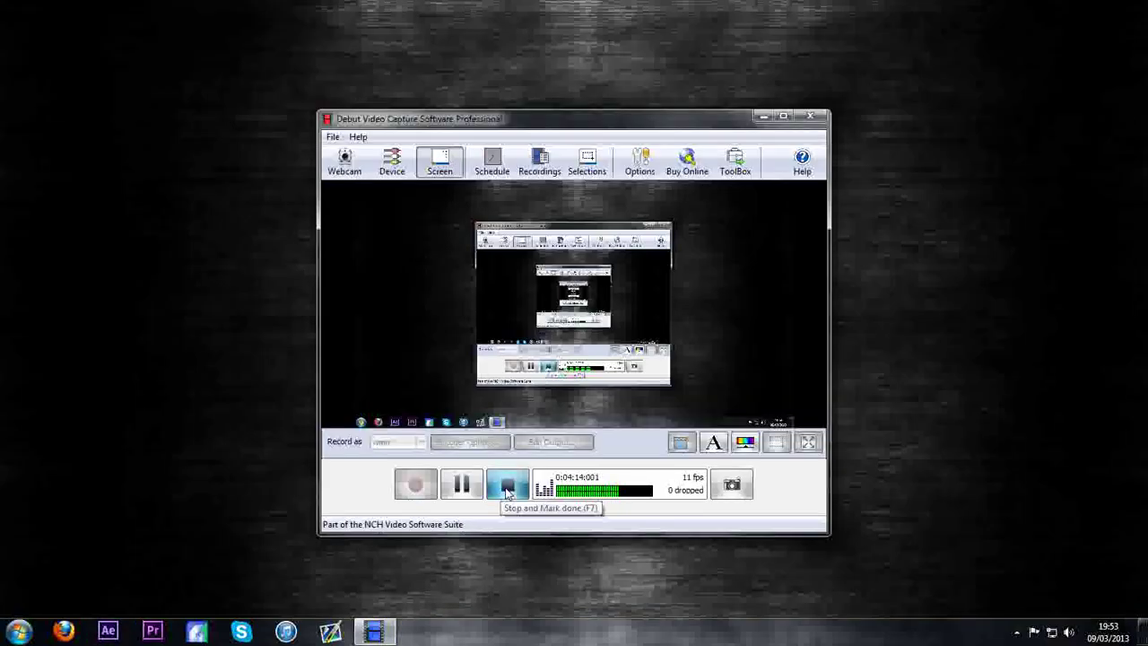